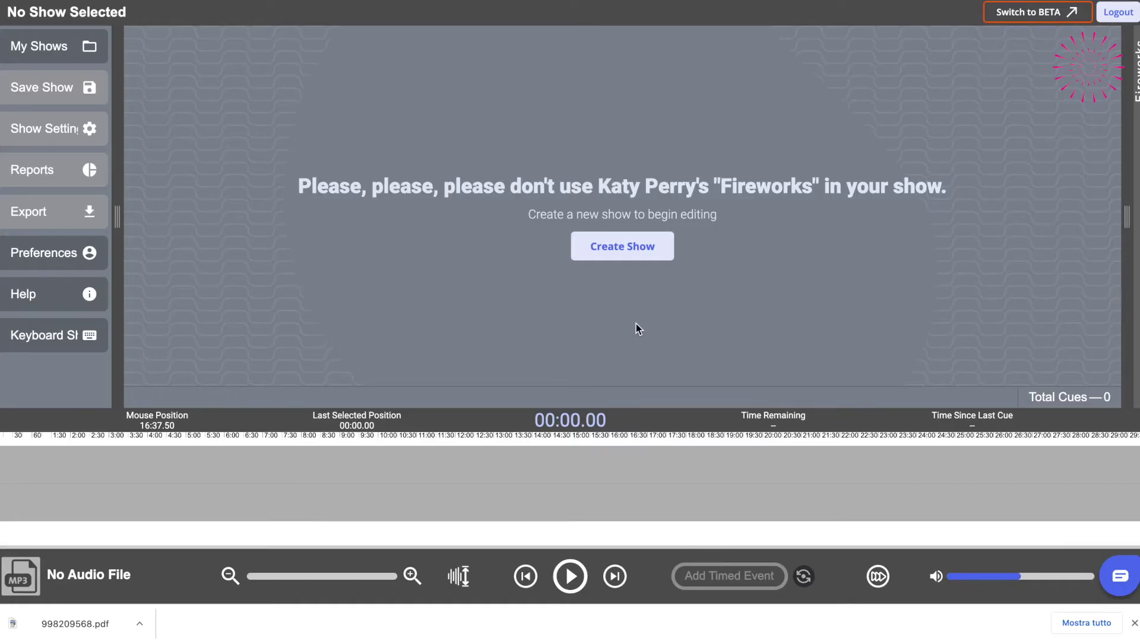
Create a new show named "esempio" with a custom column "postazione" and firmware version 5.1
click(633, 251)
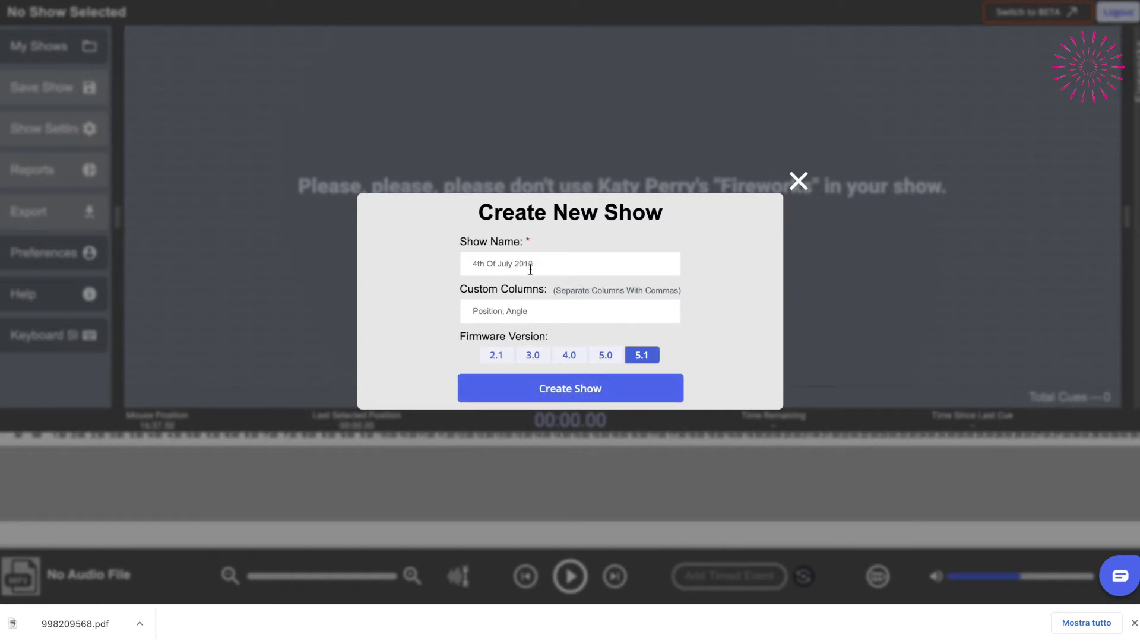
text(esempio)
text(posistazione)
key(BackSpace)
key(BackSpace)
key(BackSpace)
key(BackSpace)
key(BackSpace)
key(BackSpace)
key(BackSpace)
key(BackSpace)
text(tazione)
click(581, 389)
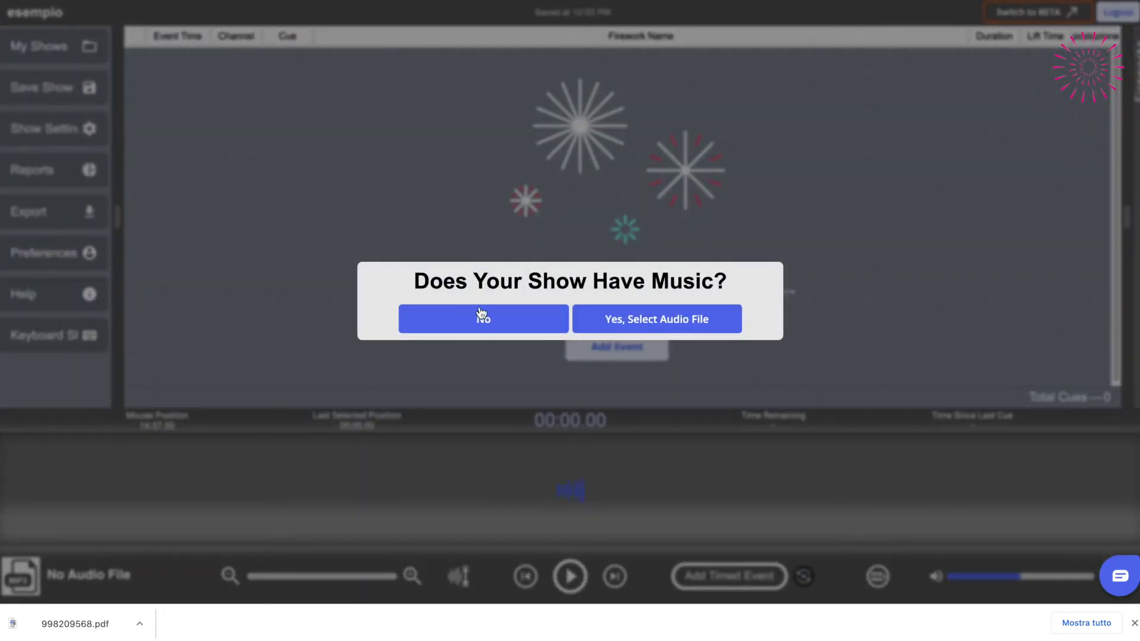
click(642, 323)
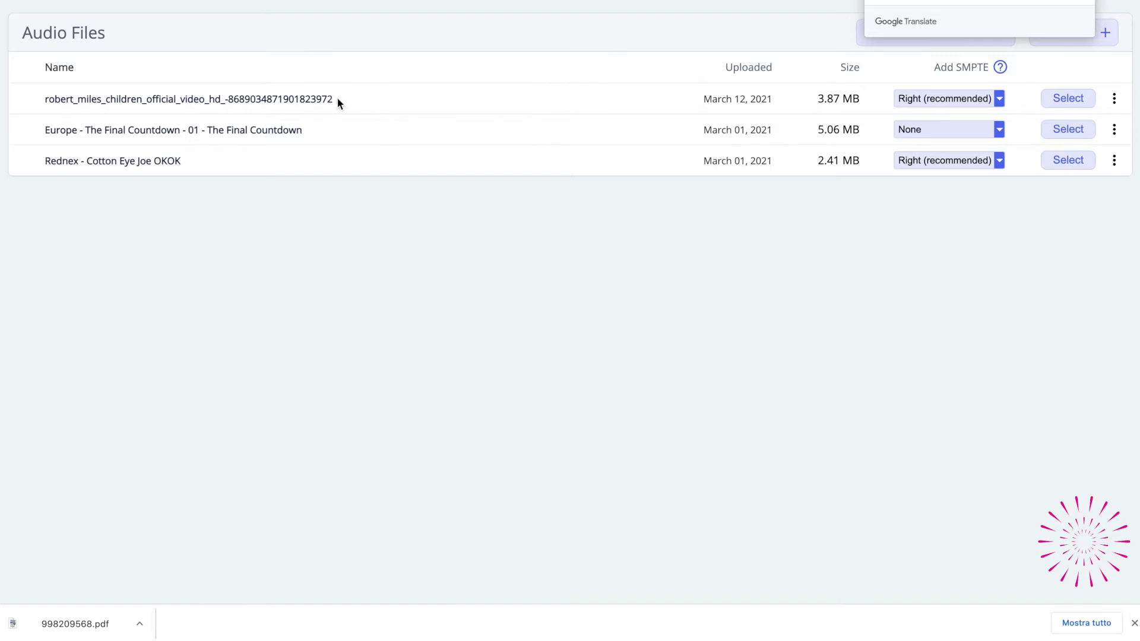
click(1068, 98)
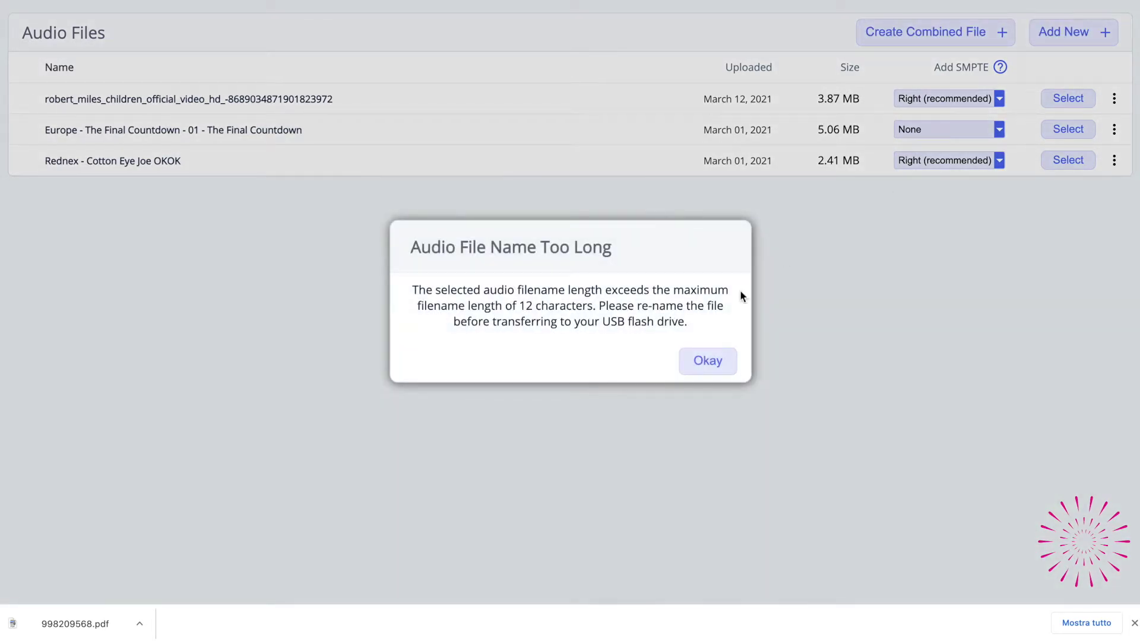
click(715, 359)
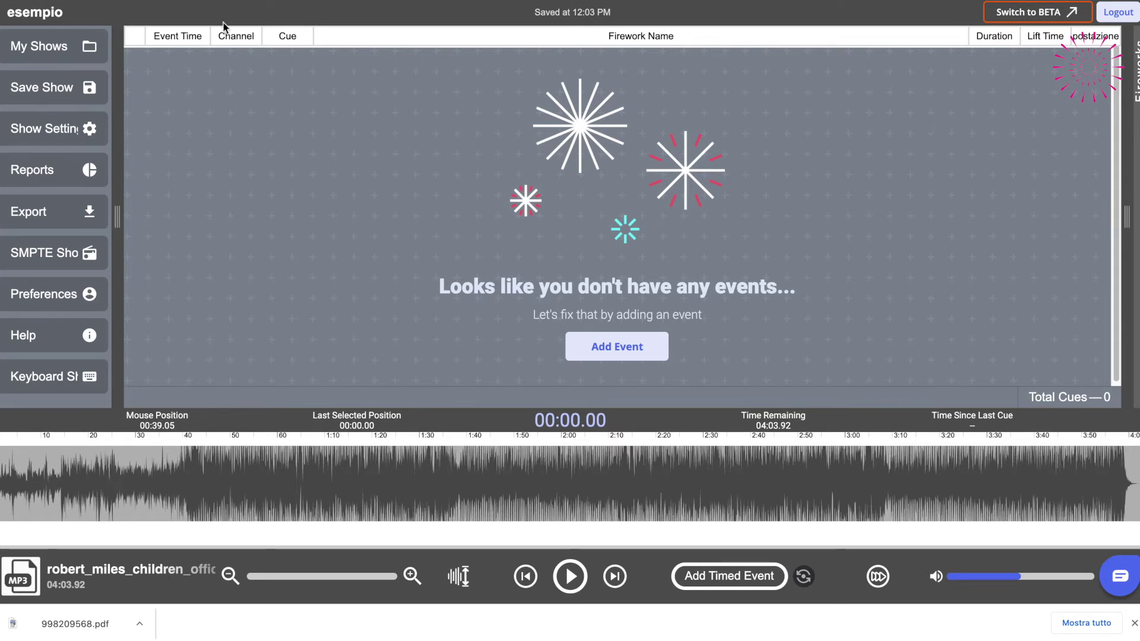
Briefly play the track and add a timed event at about 00:02.59, assigned to channel 1, cue 1
key(space)
key(space)
click(746, 579)
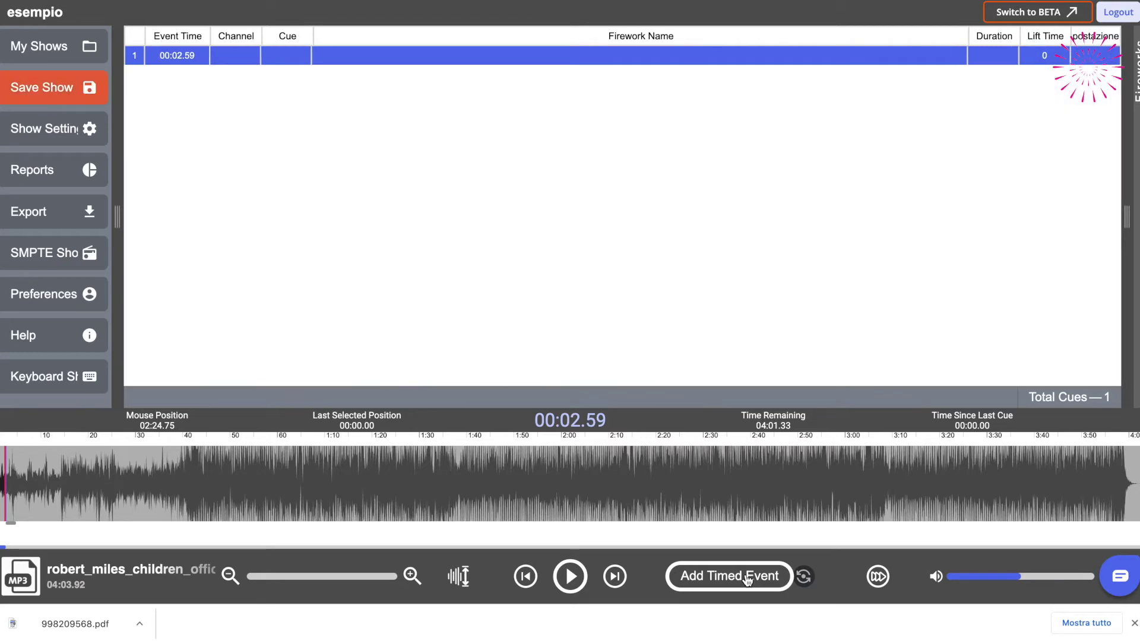
click(235, 62)
text(1)
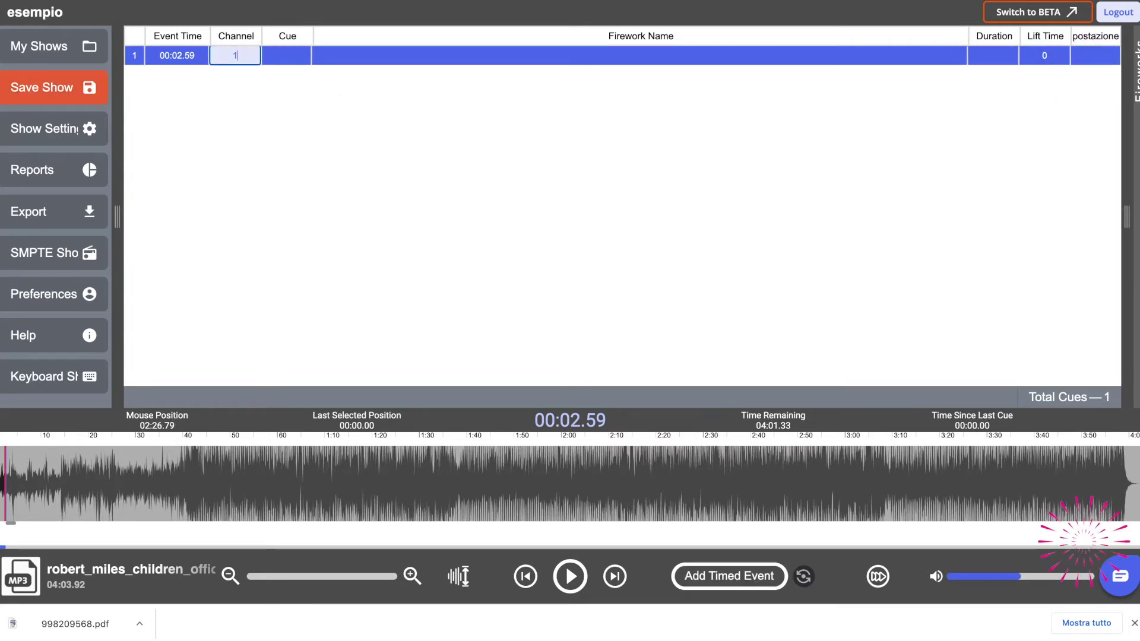
click(285, 63)
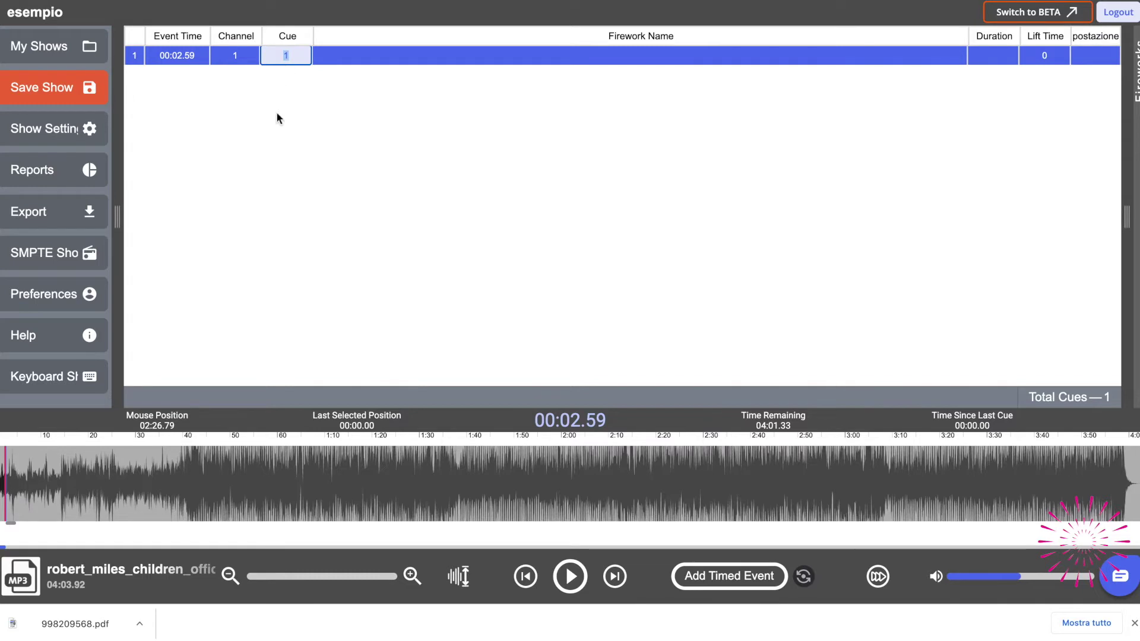
click(275, 146)
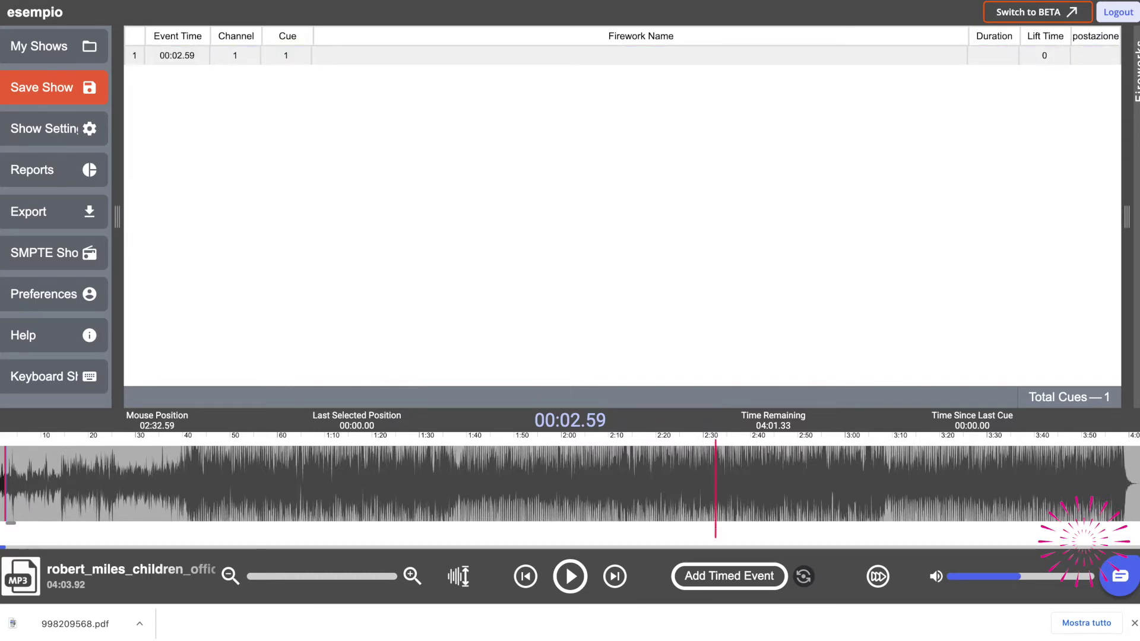
Play the track a little further and add a second timed event at about 00:03.75 on channel 1
key(space)
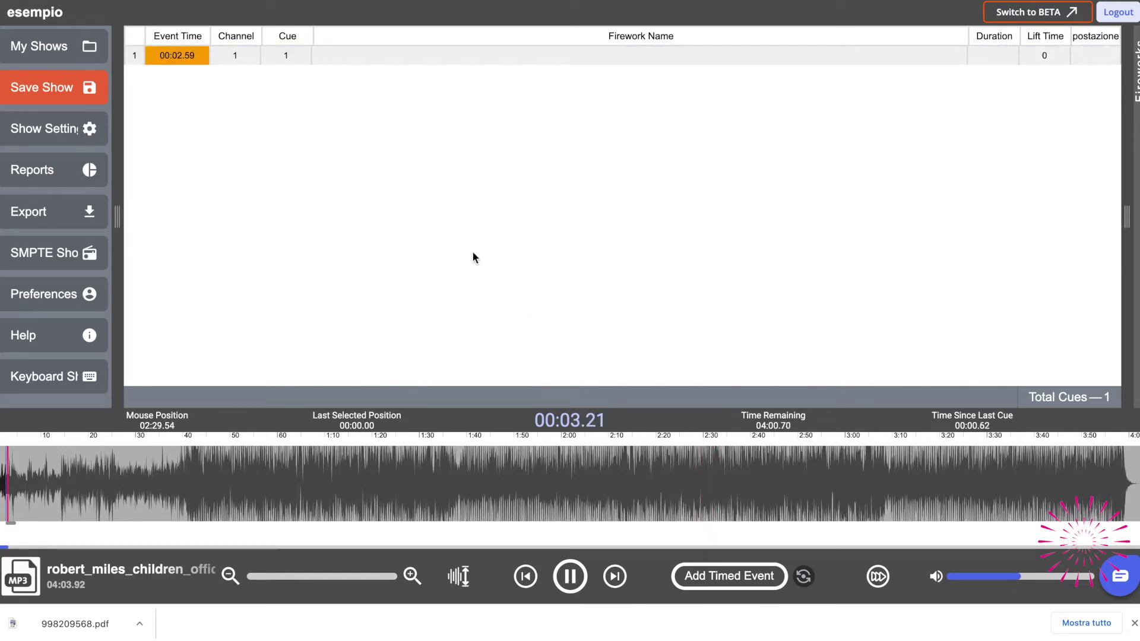
key(space)
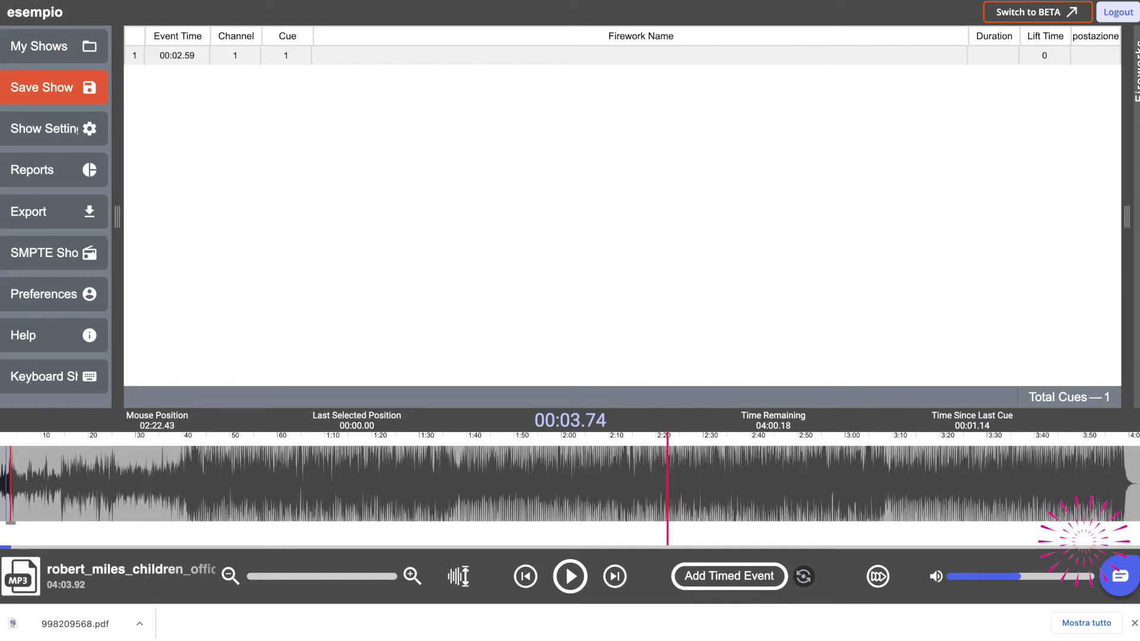
click(713, 577)
click(245, 75)
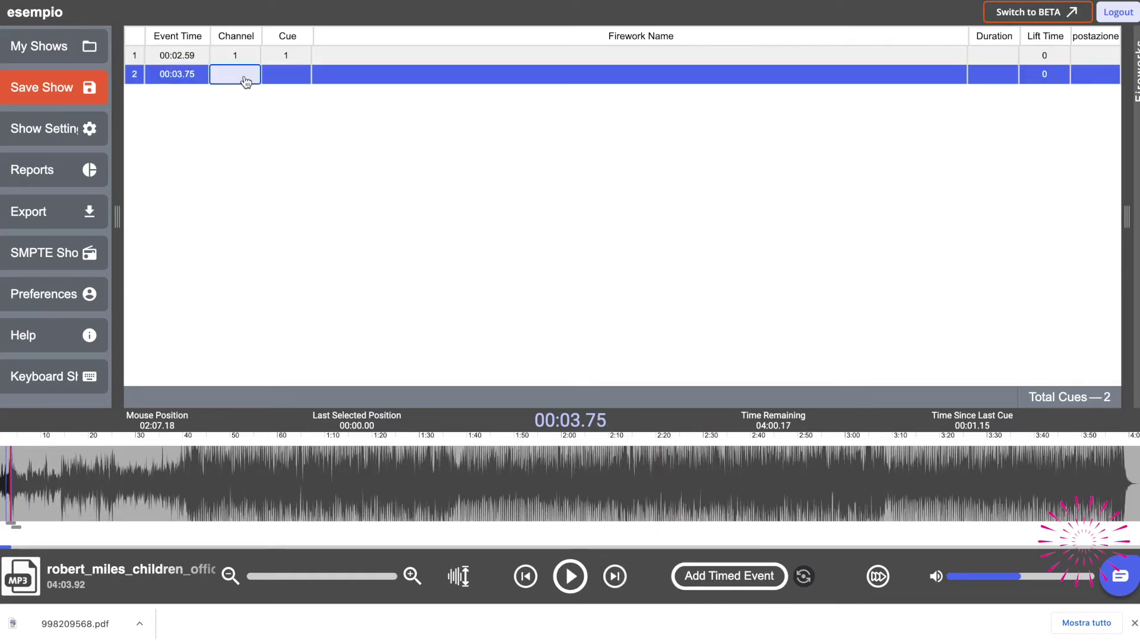
text(1)
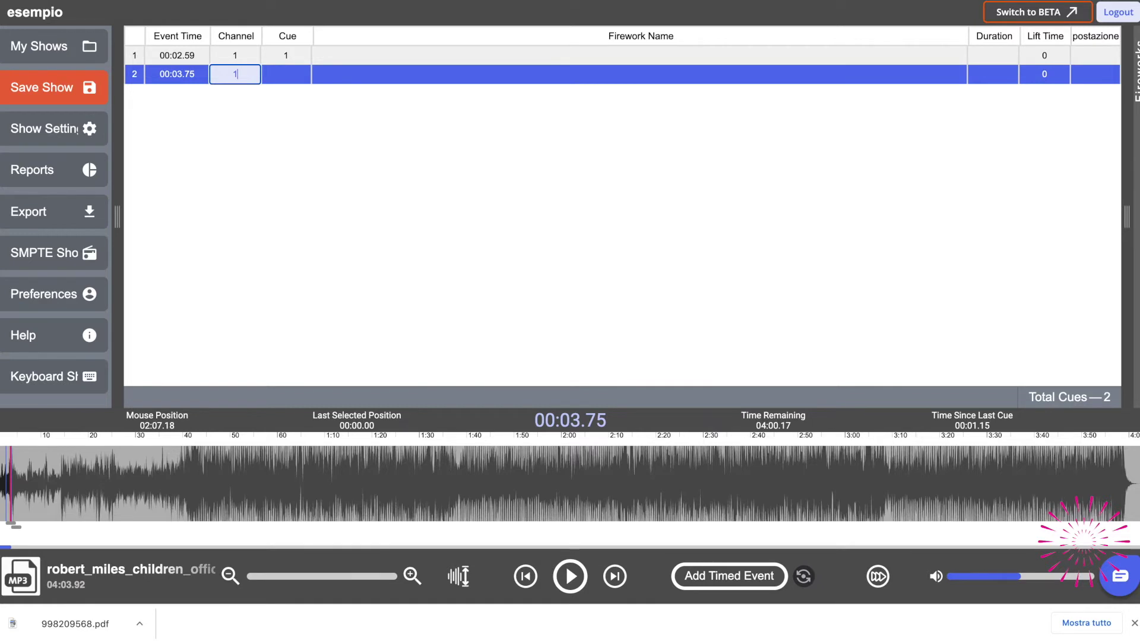
click(273, 106)
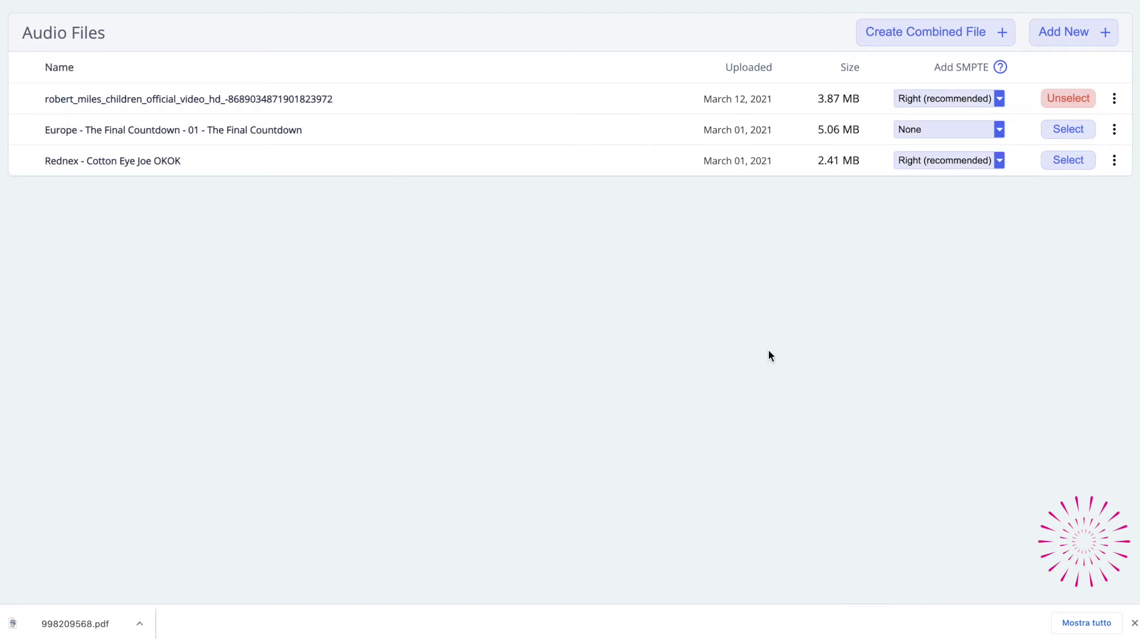
Open the form for creating a combined audio file and cancel it without saving
click(929, 31)
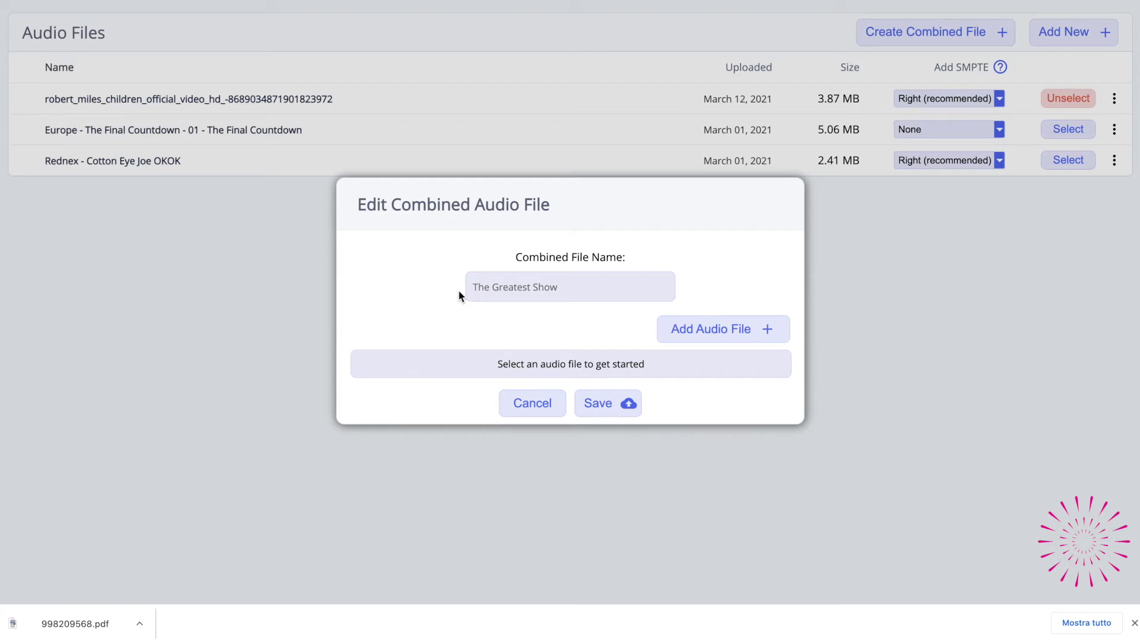
click(526, 403)
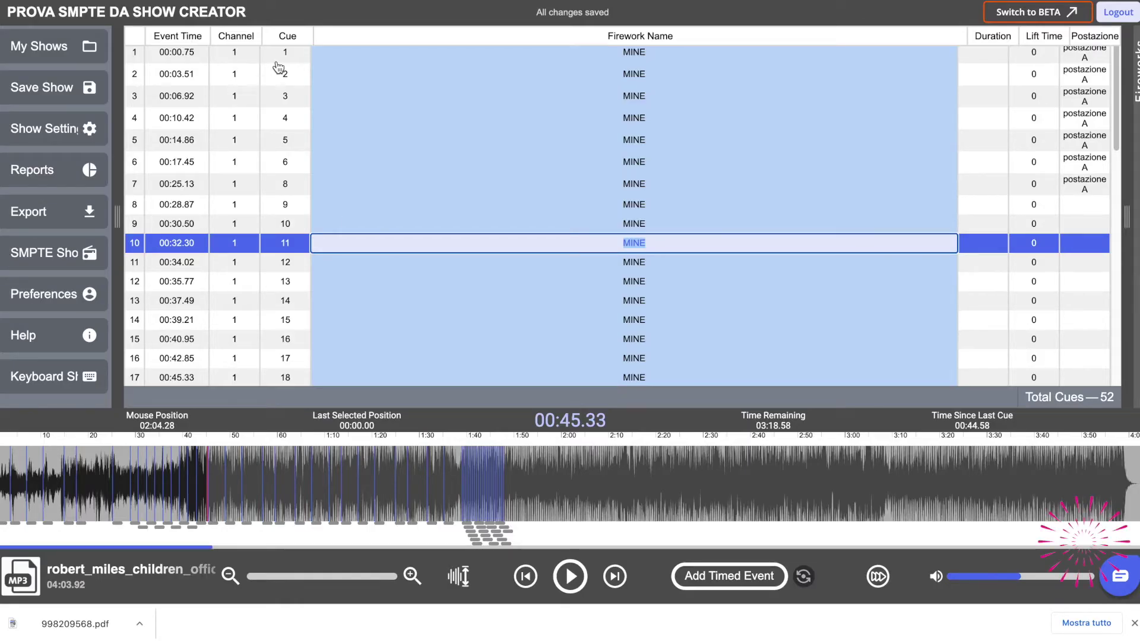
Open the cue labels report for the PROVA SMPTE DA SHOW CREATOR show
click(298, 98)
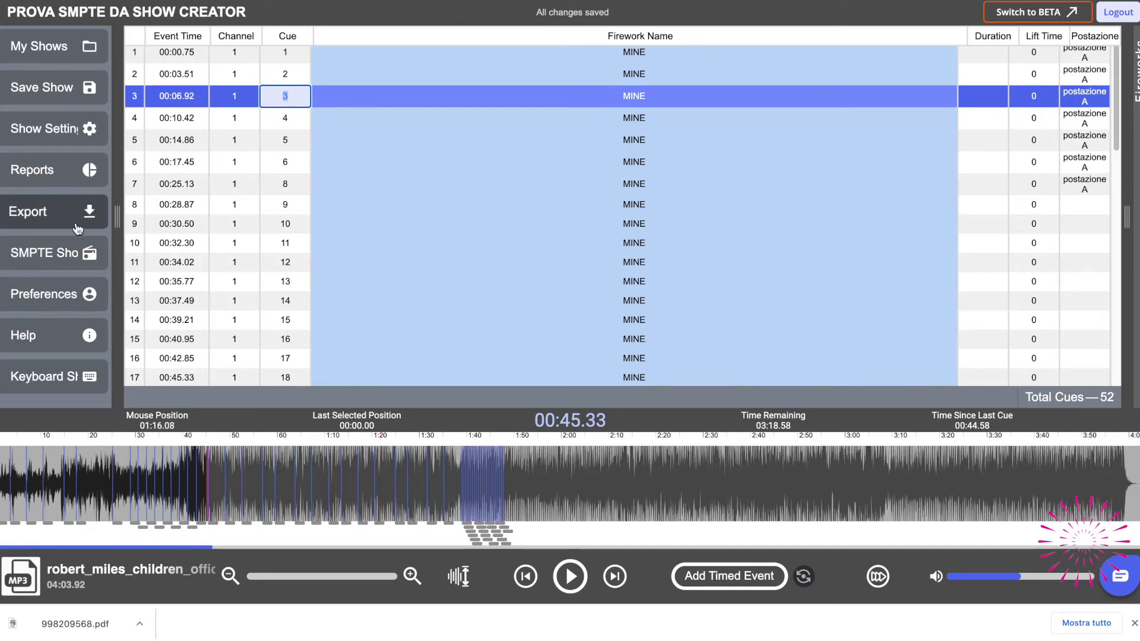
click(73, 174)
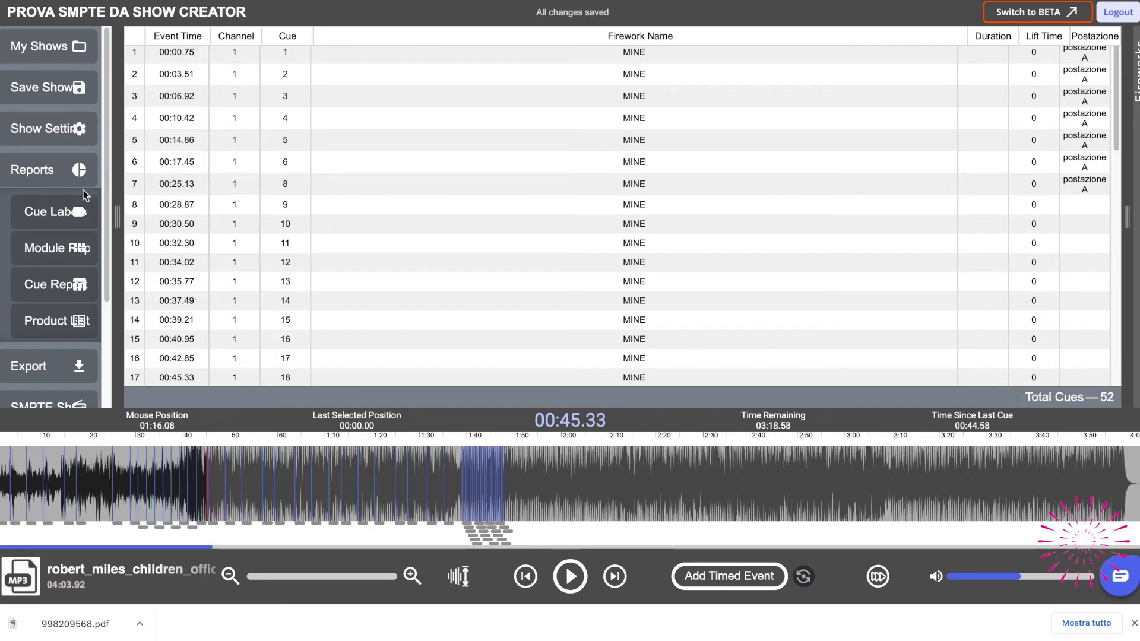
click(65, 222)
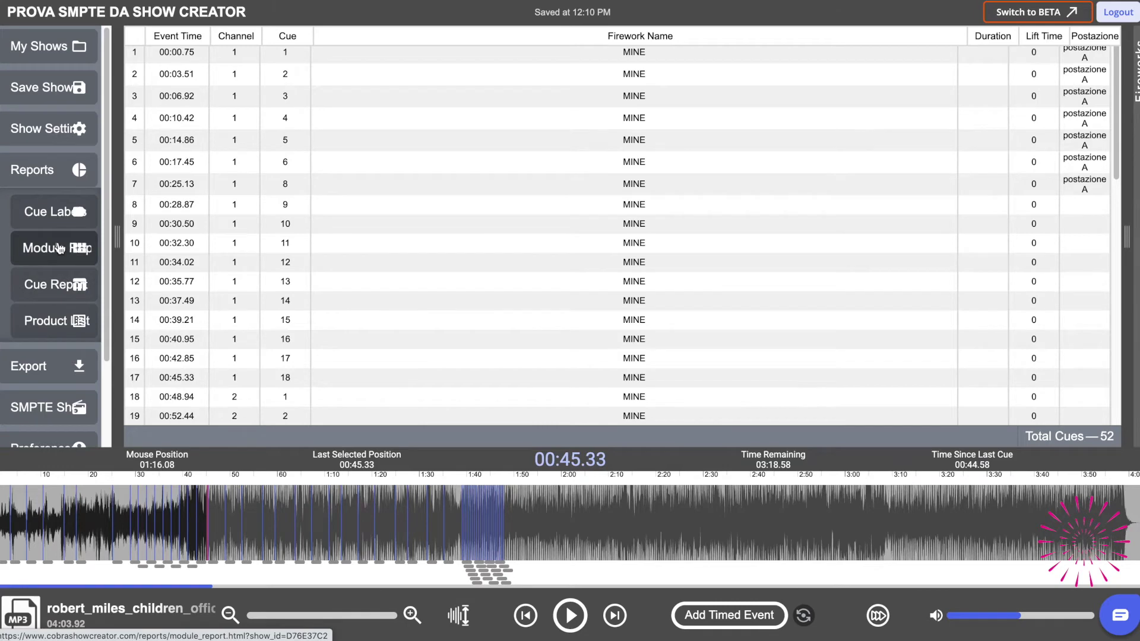
Open the module report and review the cue tables for each module/channel
click(57, 244)
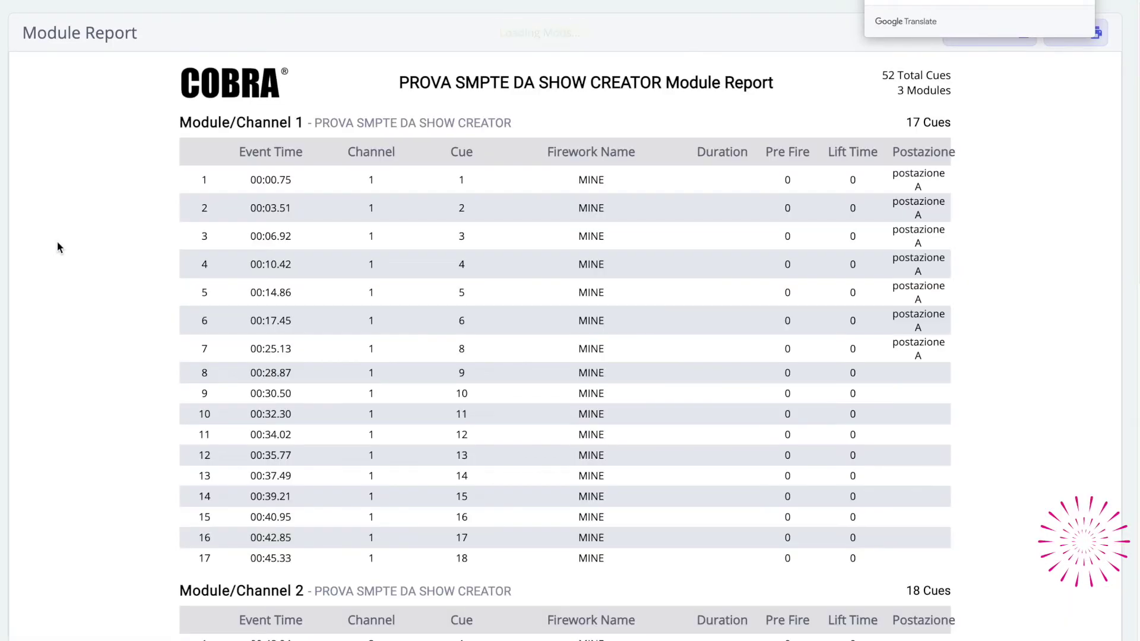
scroll(412, 338, down, 5)
scroll(412, 335, down, 8)
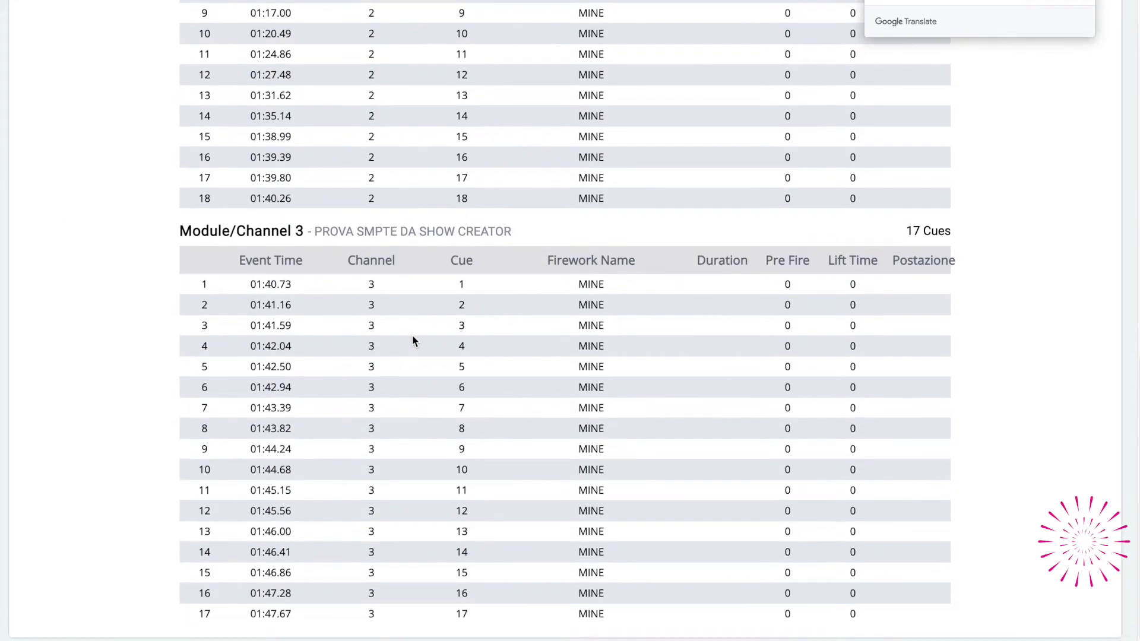
scroll(412, 335, up, 13)
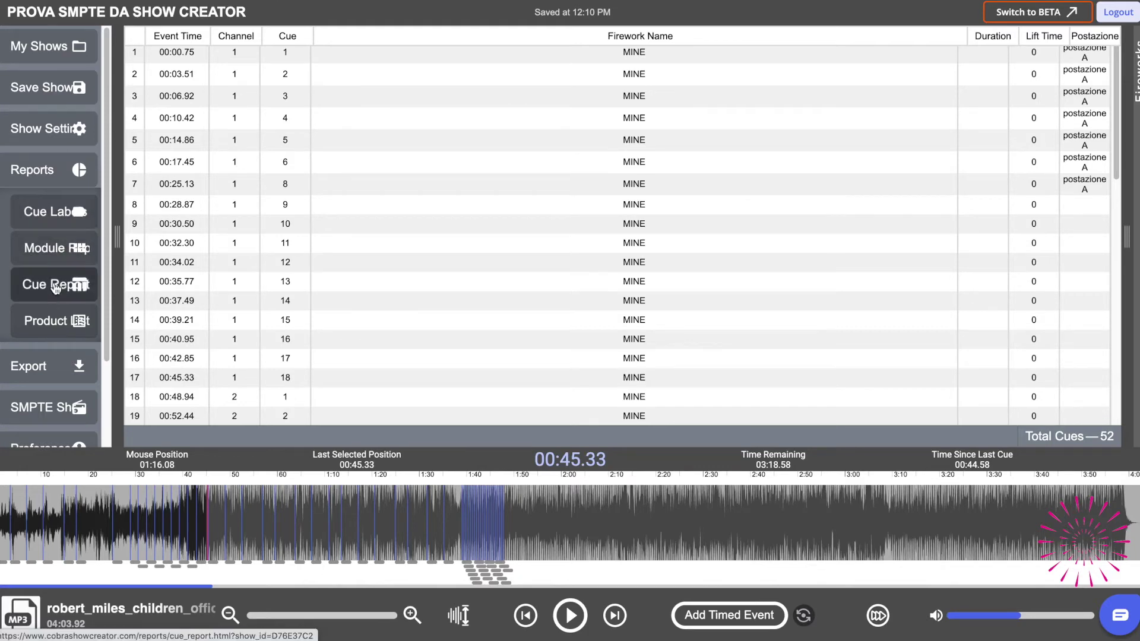
Open the cue report and look through the show's full cue list
click(55, 289)
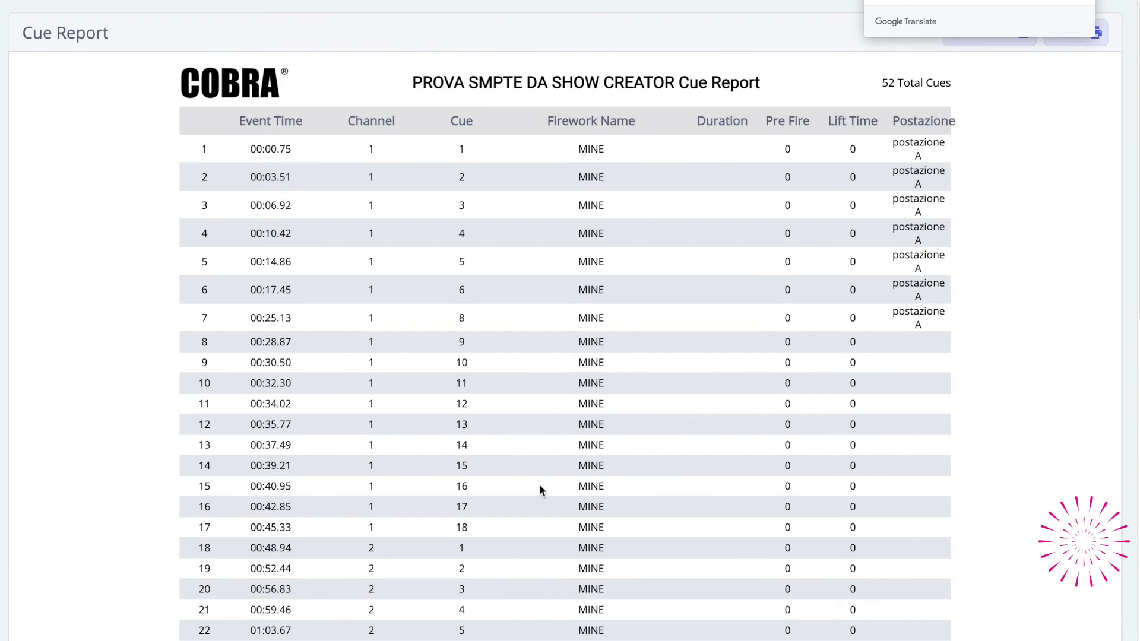
scroll(539, 483, down, 10)
scroll(538, 483, up, 12)
scroll(539, 483, down, 1)
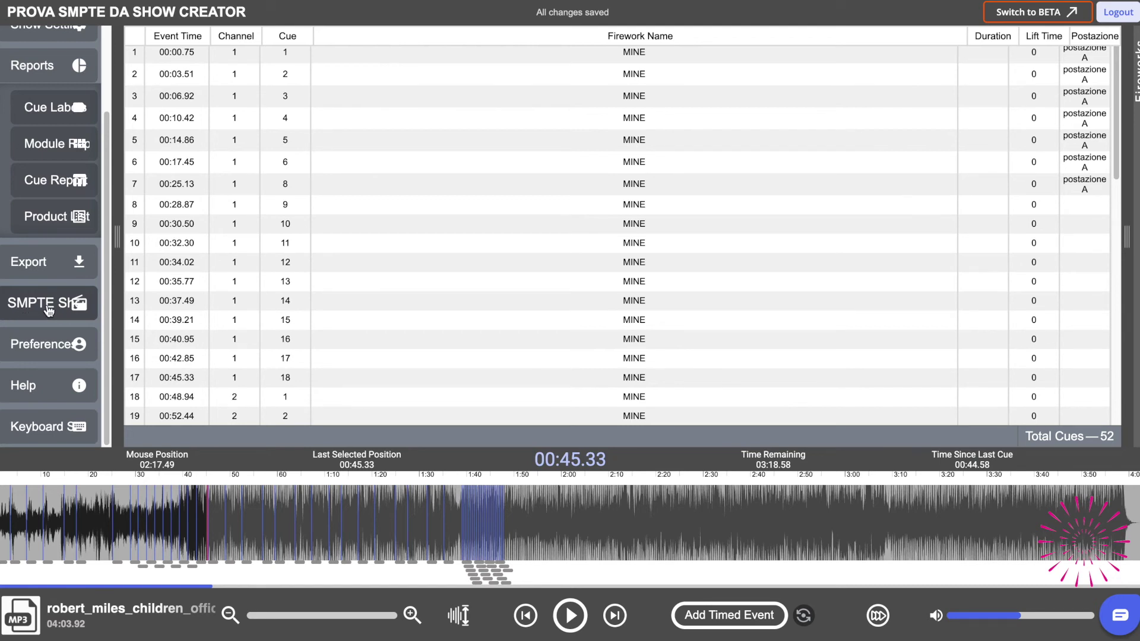
In the audio file list, set Add SMPTE to Right (recommended) for the Robert Miles and Europe tracks
click(48, 307)
click(22, 617)
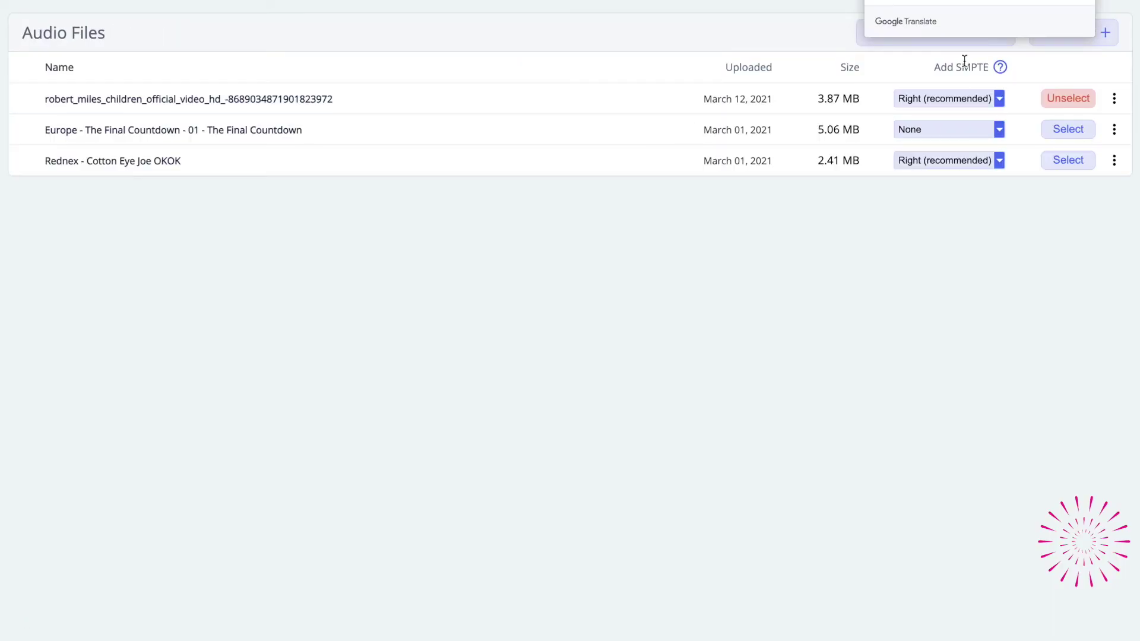
click(999, 99)
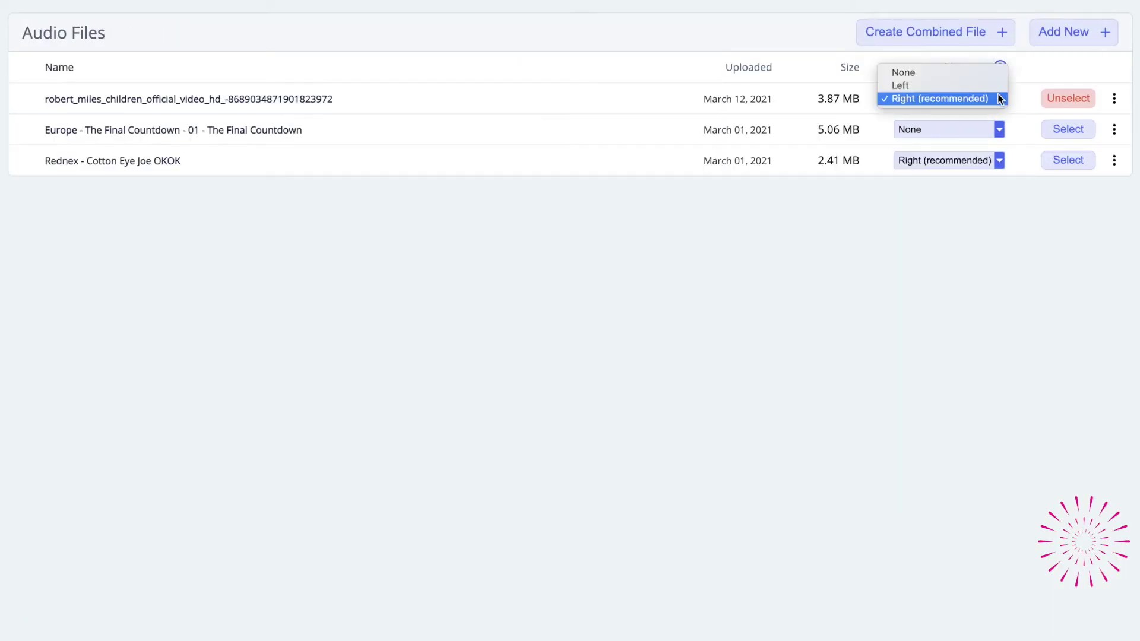
click(942, 101)
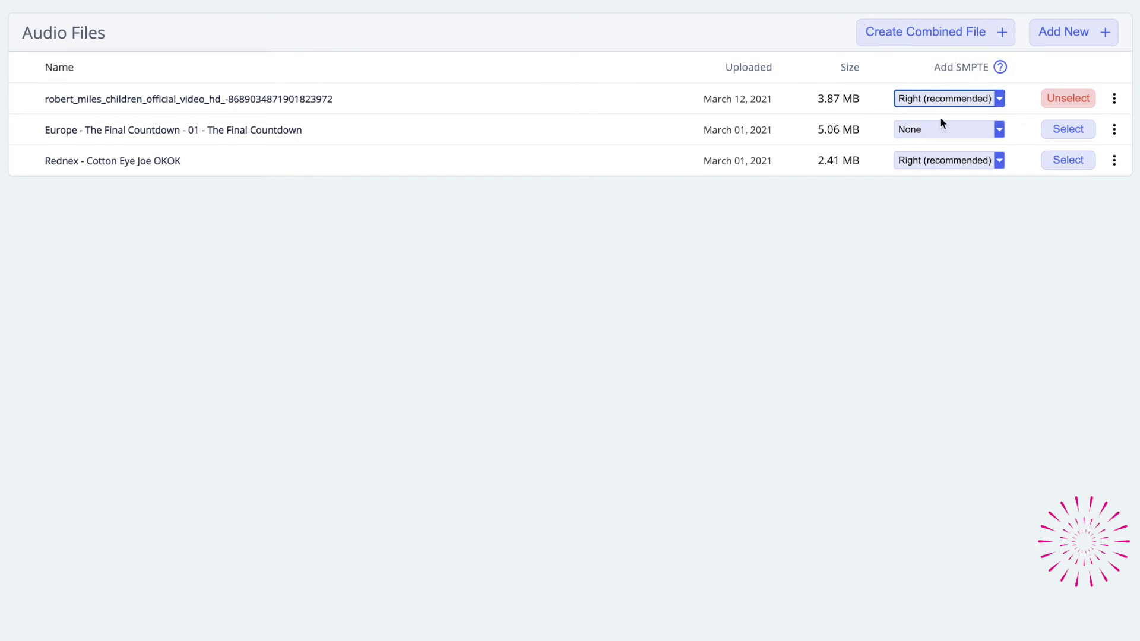
click(998, 130)
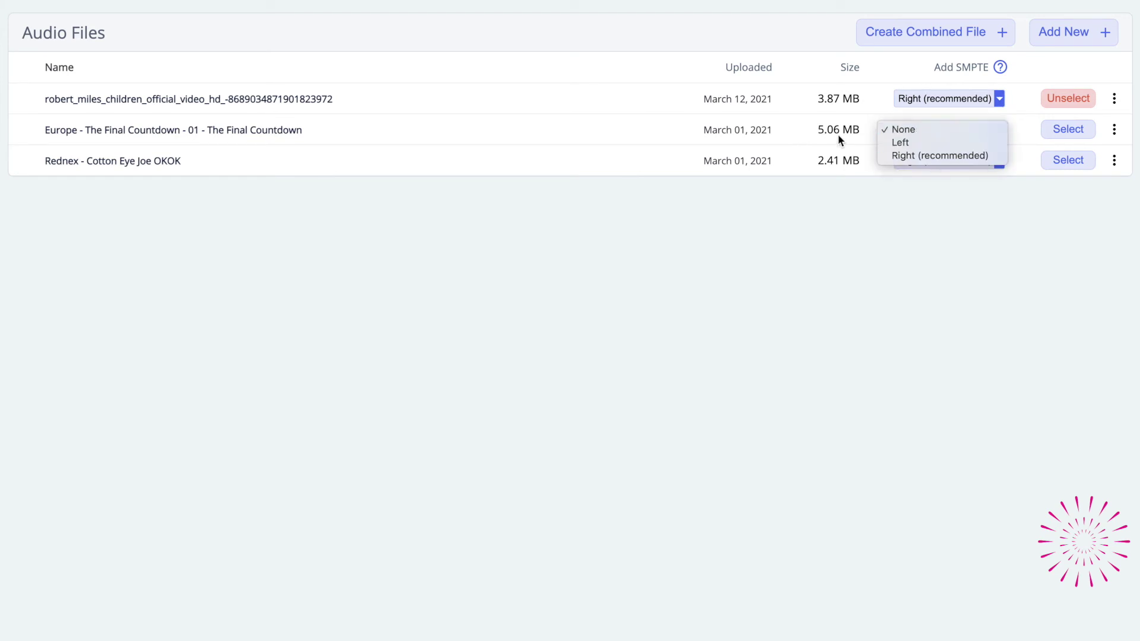
click(904, 155)
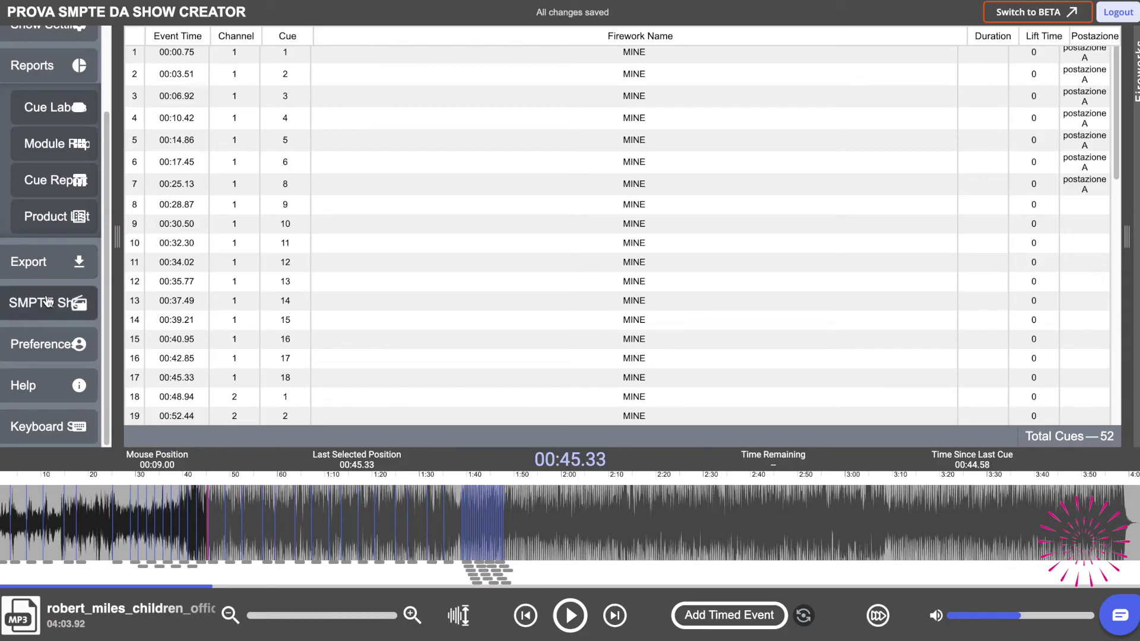
Open the show in the SMPTE Player, play the first few seconds and pause playback
click(48, 299)
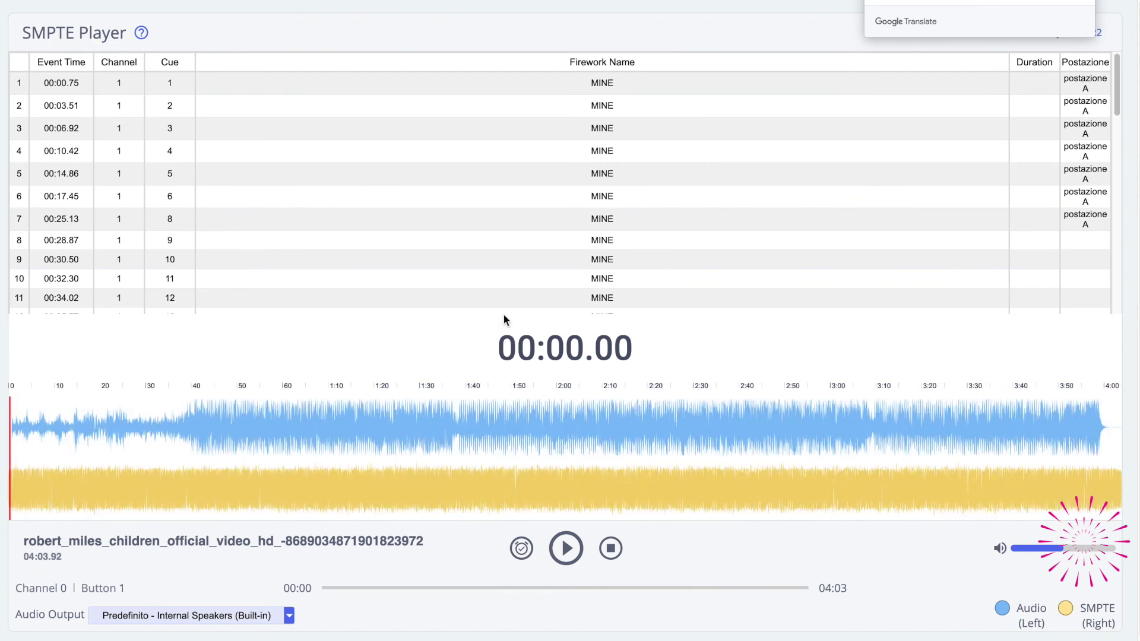
click(569, 552)
click(567, 549)
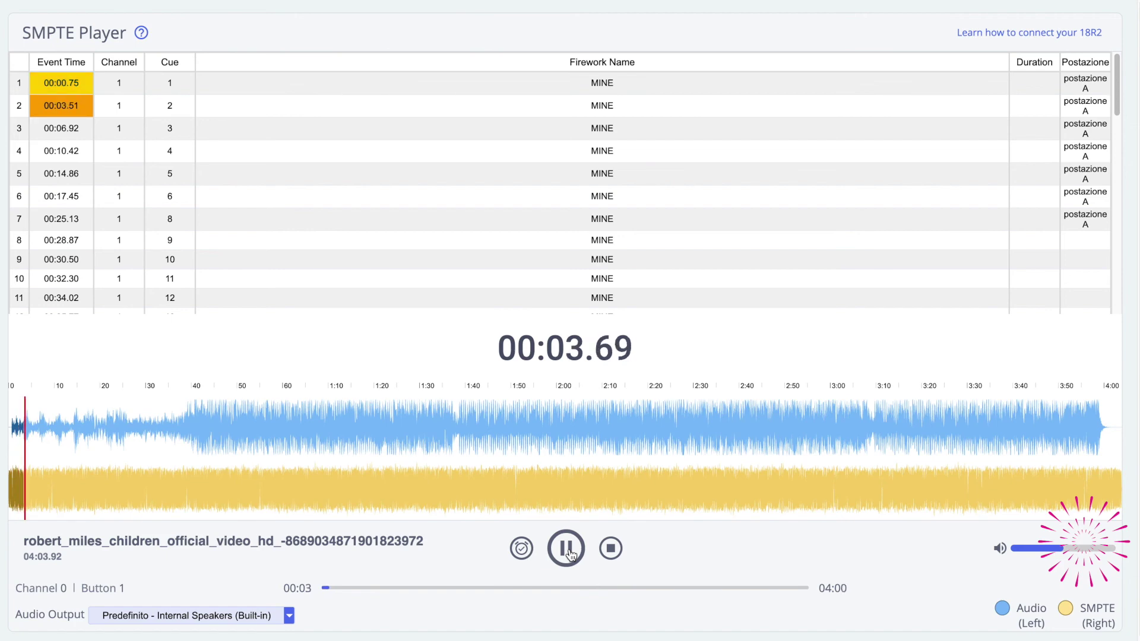
click(567, 549)
click(689, 356)
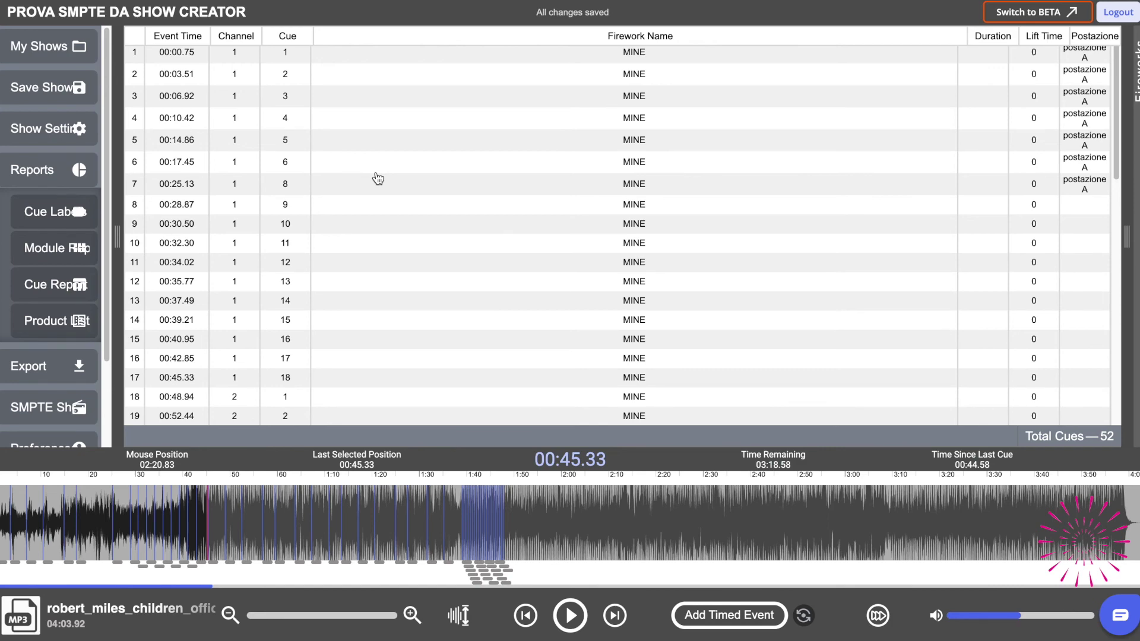
Open the show settings, review the trigger, audio box, SMPTE timecode and custom column options, and close them
click(74, 134)
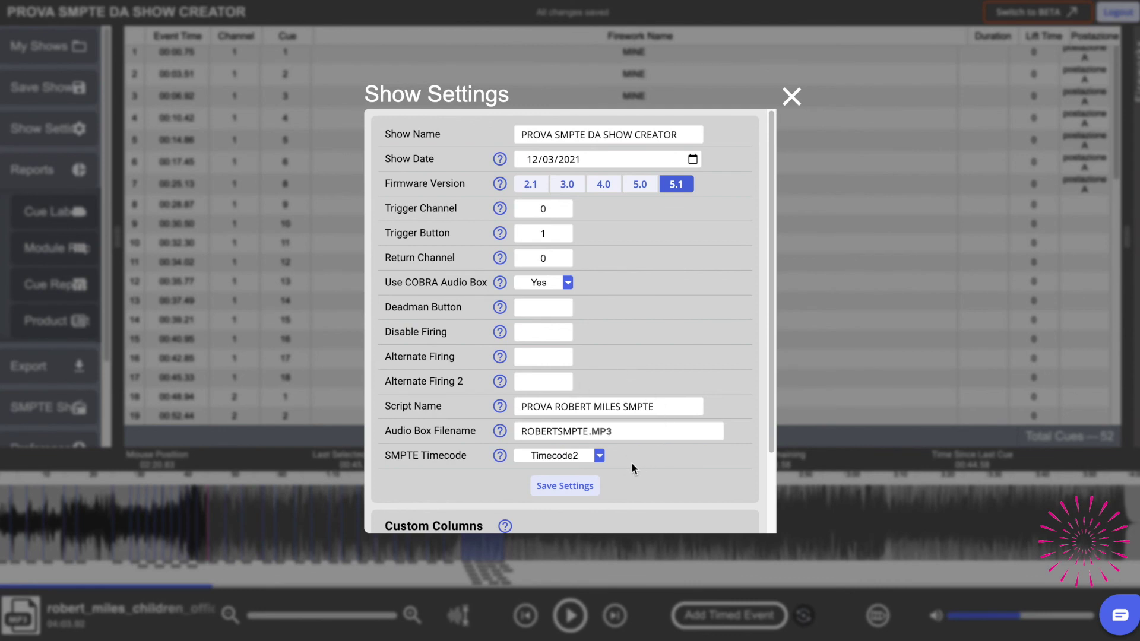
scroll(632, 463, down, 3)
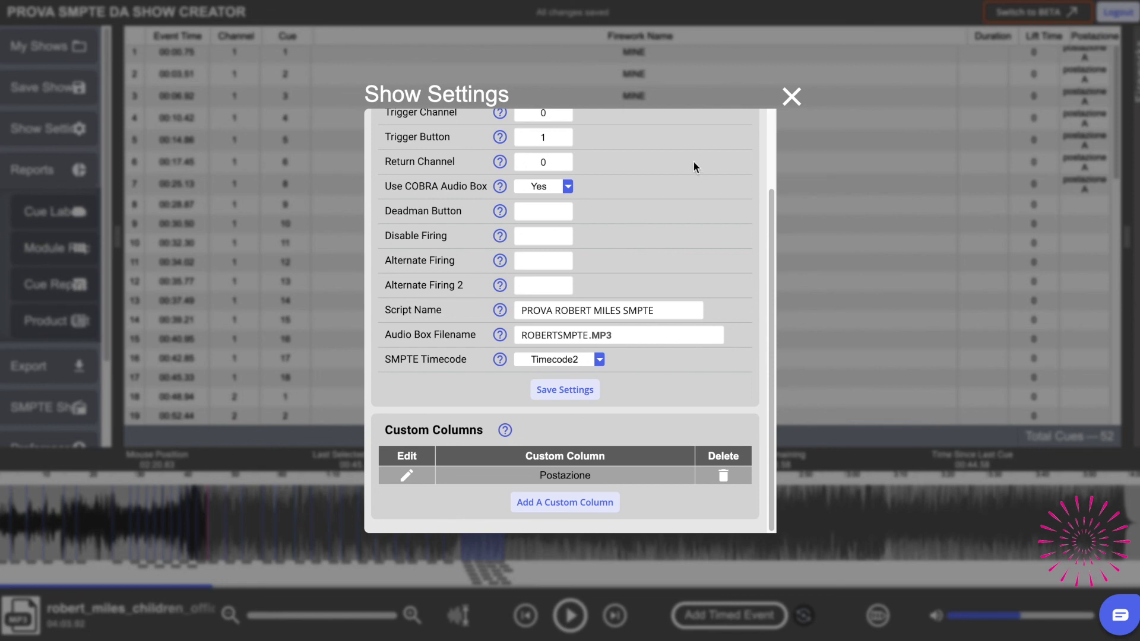
click(791, 97)
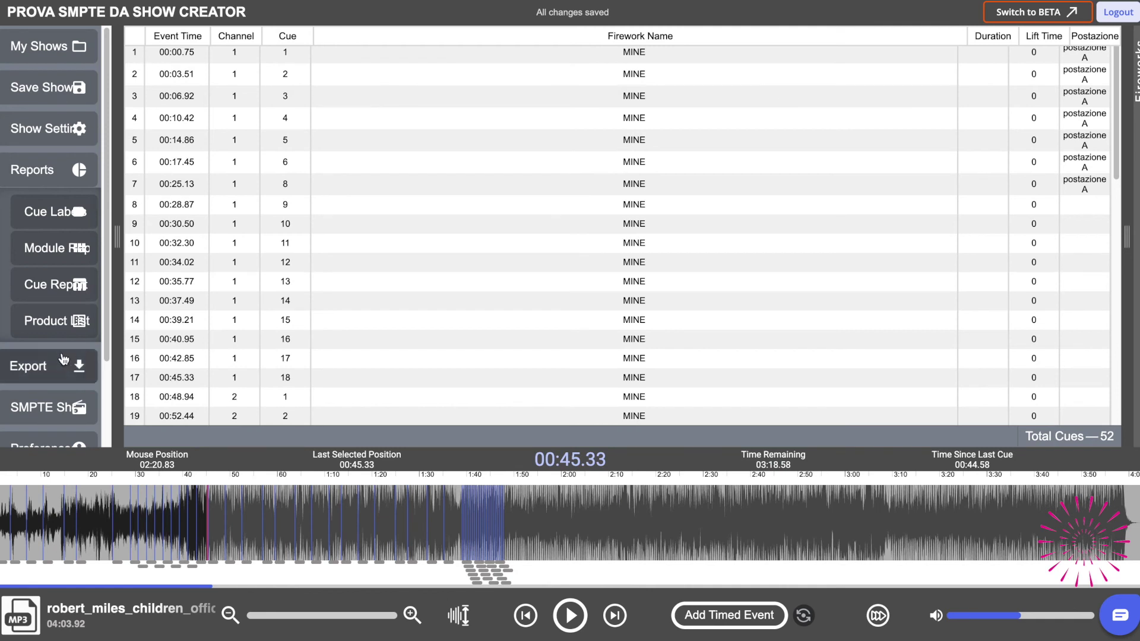
scroll(64, 359, down, 3)
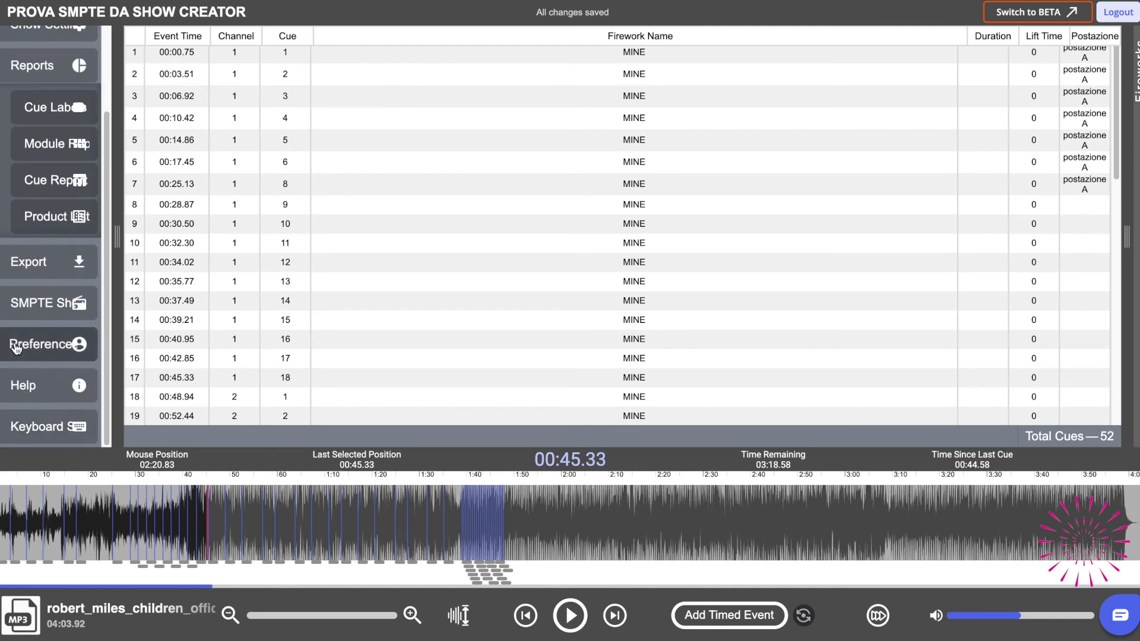